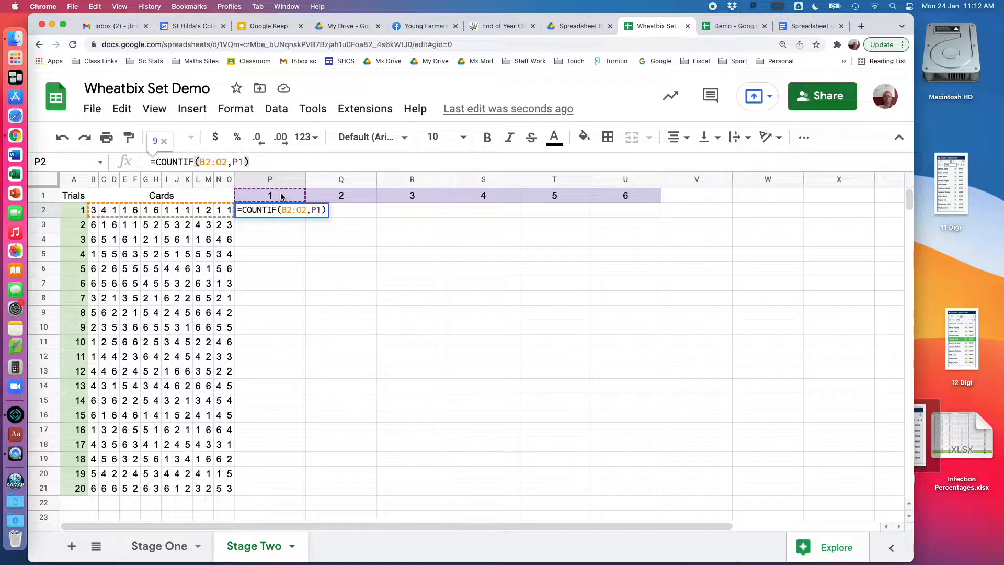
Commit the COUNTIF formula in P2, then lock its card columns and header row so it reads =COUNTIF($B2:$O2,P$1).
{"action": "key", "text": "Return"}
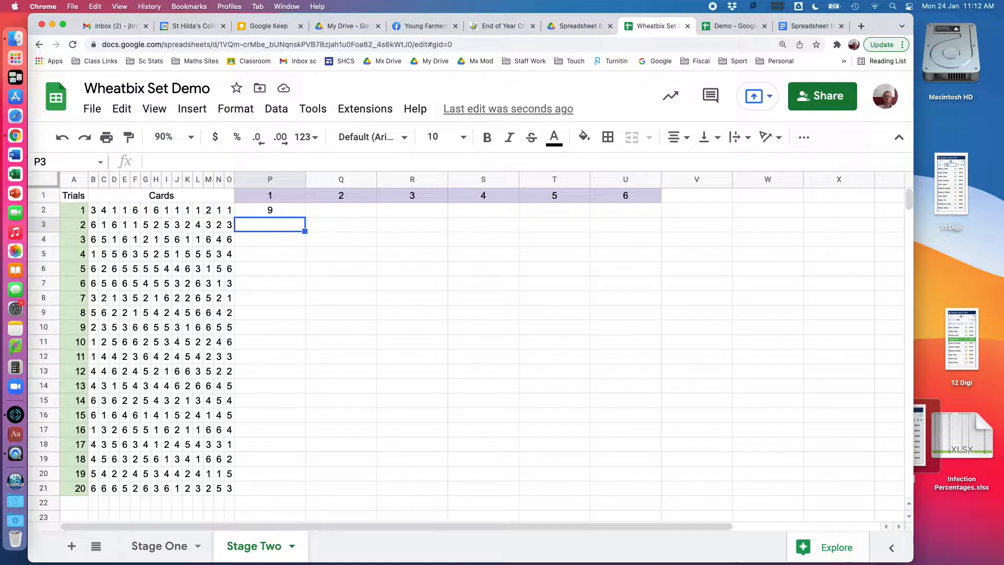
{"action": "left_click", "coordinate": [267, 214]}
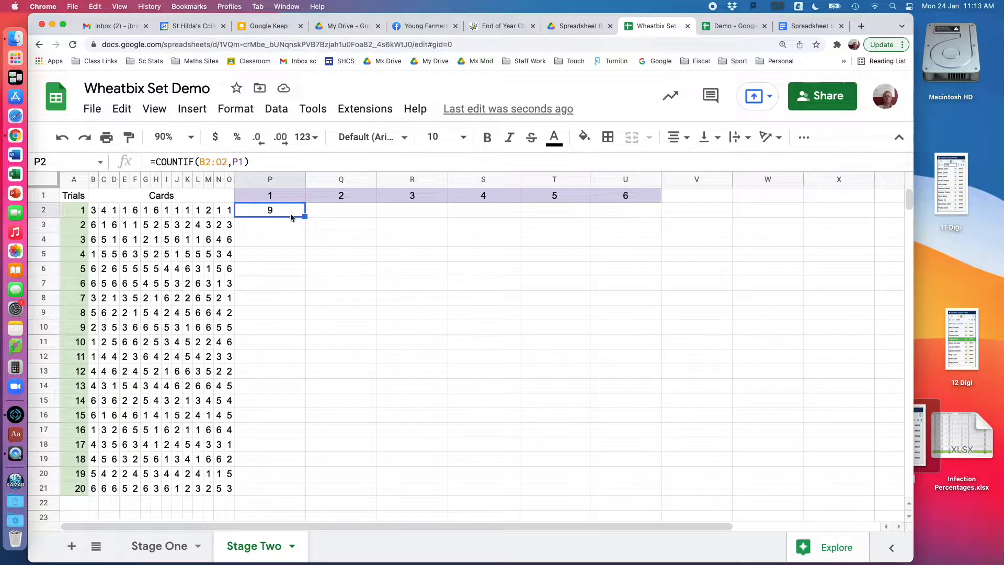
{"action": "left_click", "coordinate": [199, 162]}
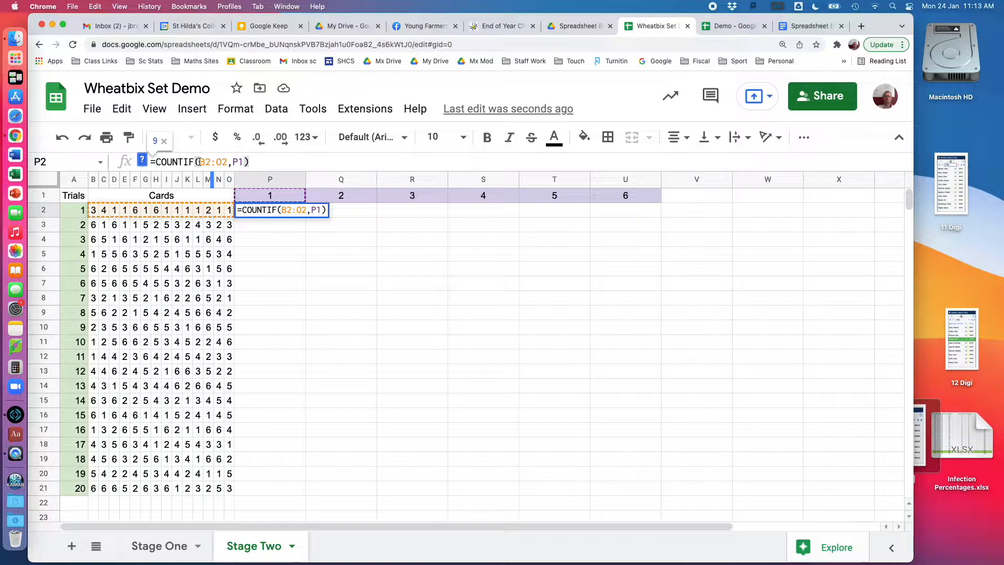
{"action": "type", "text": "$"}
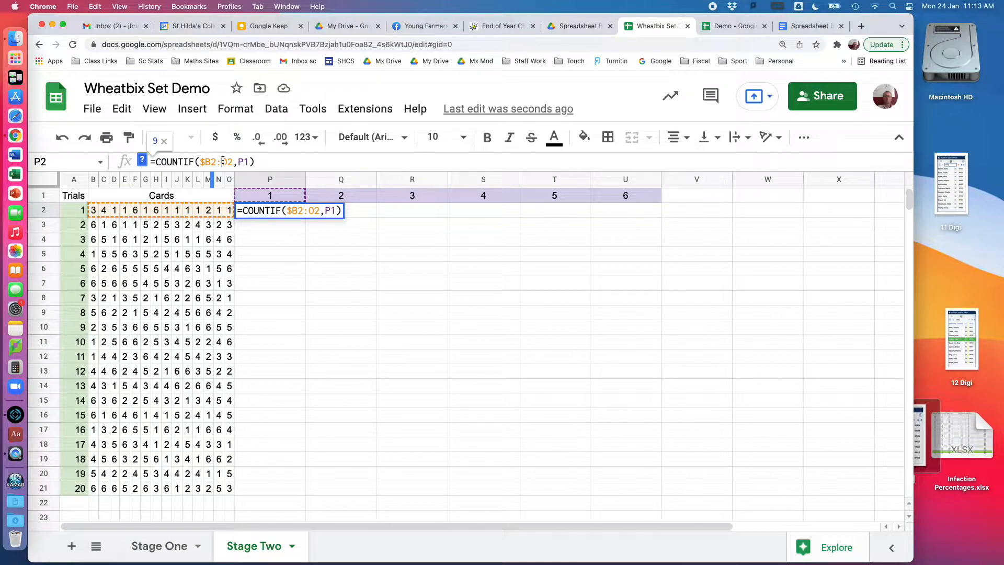
{"action": "left_click", "coordinate": [223, 161]}
{"action": "type", "text": "$"}
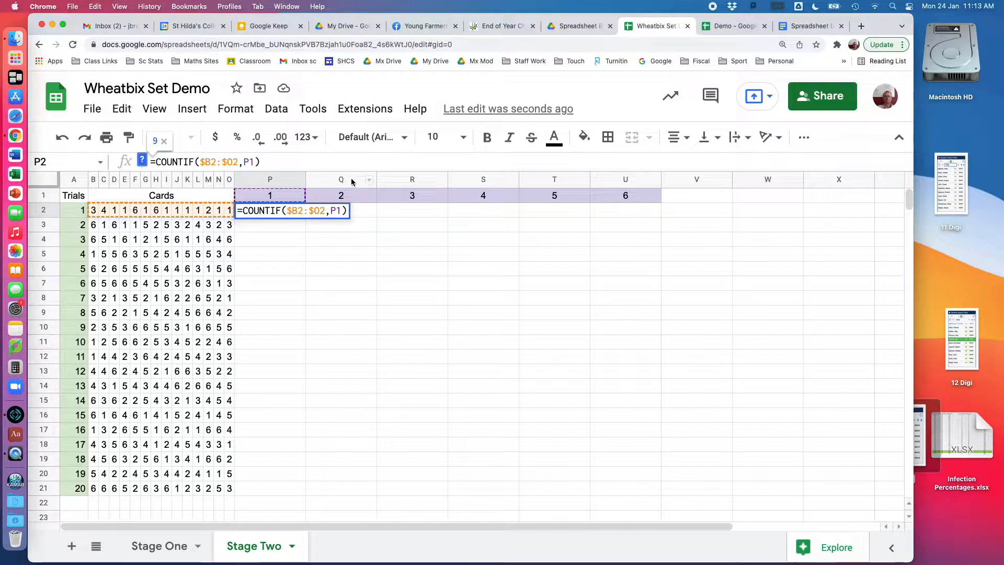
{"action": "left_click", "coordinate": [248, 163]}
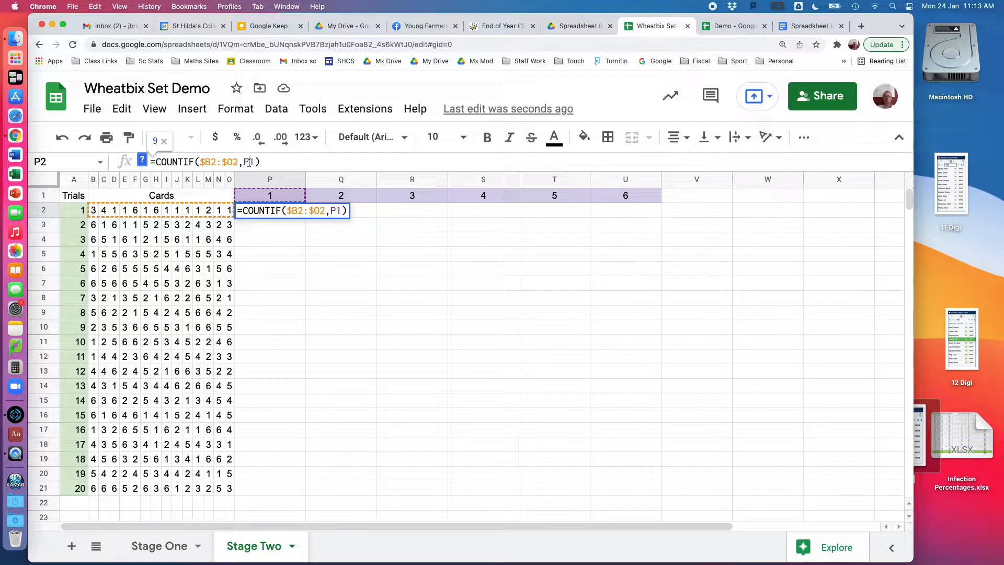
{"action": "type", "text": "$"}
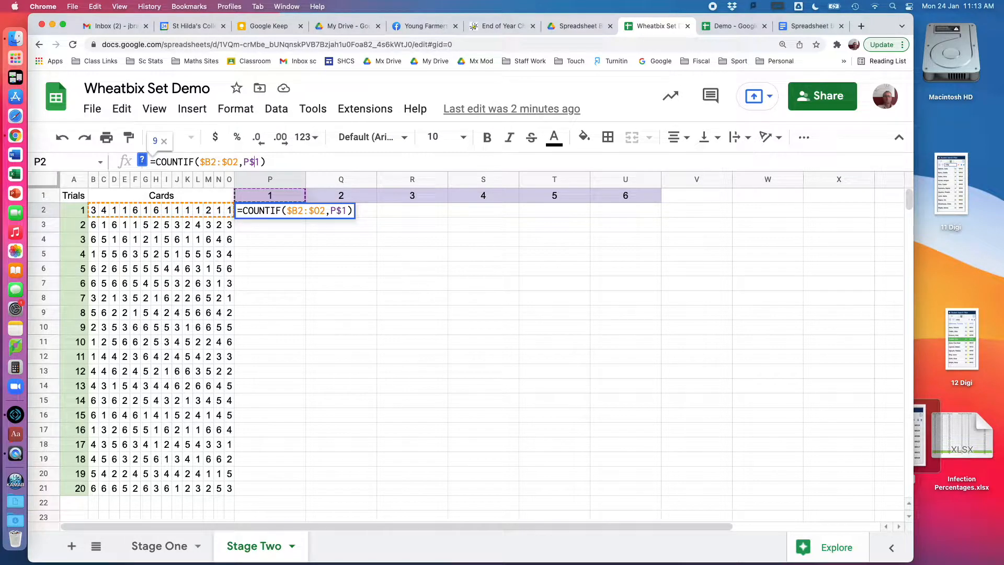
{"action": "key", "text": "Return"}
Fill the COUNTIF formula from P2 across the row to U2.
{"action": "left_click", "coordinate": [288, 215]}
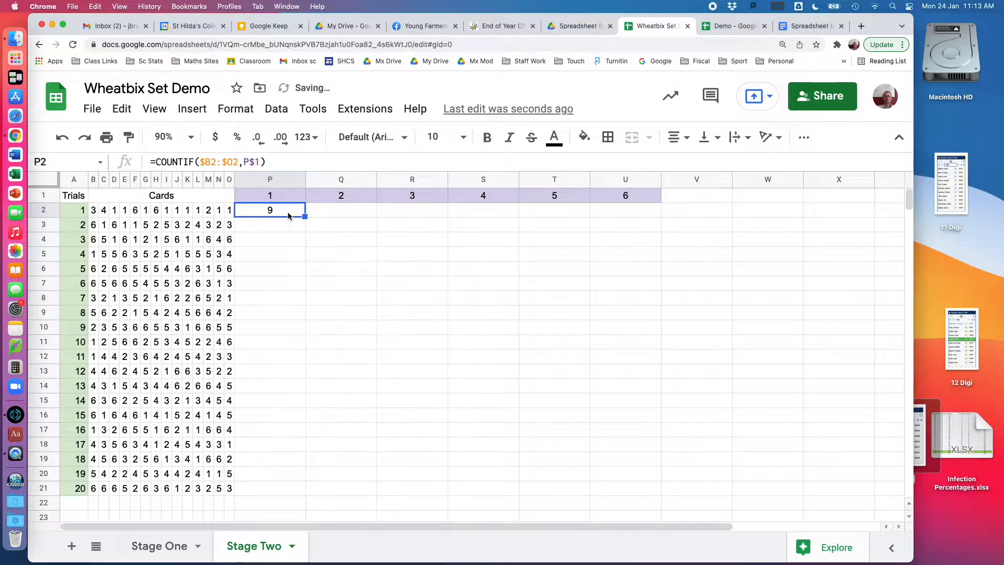
{"action": "left_click", "coordinate": [276, 162]}
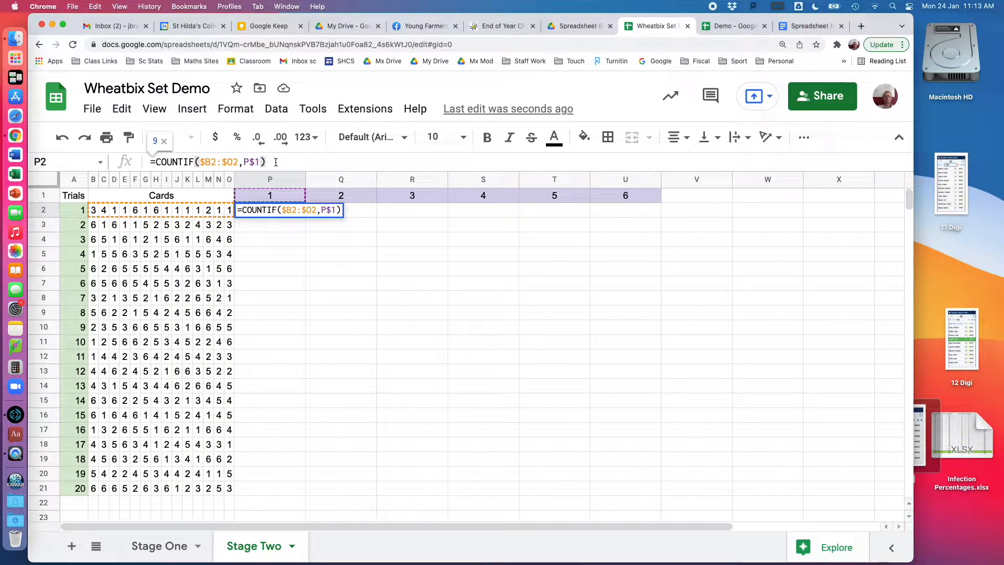
{"action": "left_click", "coordinate": [325, 253]}
{"action": "left_click", "coordinate": [303, 214]}
{"action": "left_click_drag", "start_coordinate": [305, 216], "coordinate": [610, 226]}
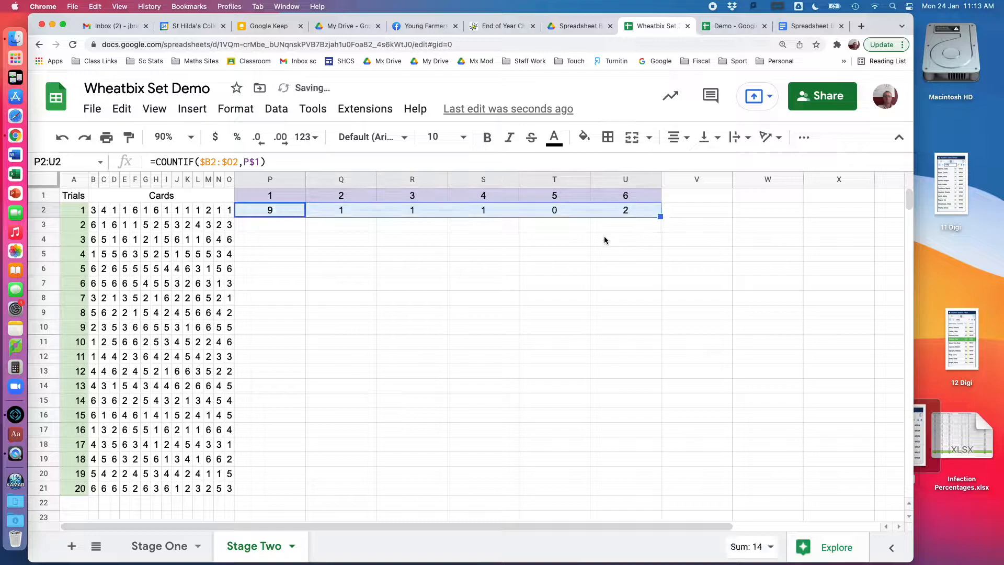
Check which cells the copied formula in T2 refers to, leaving the formula as it is.
{"action": "left_click", "coordinate": [557, 265]}
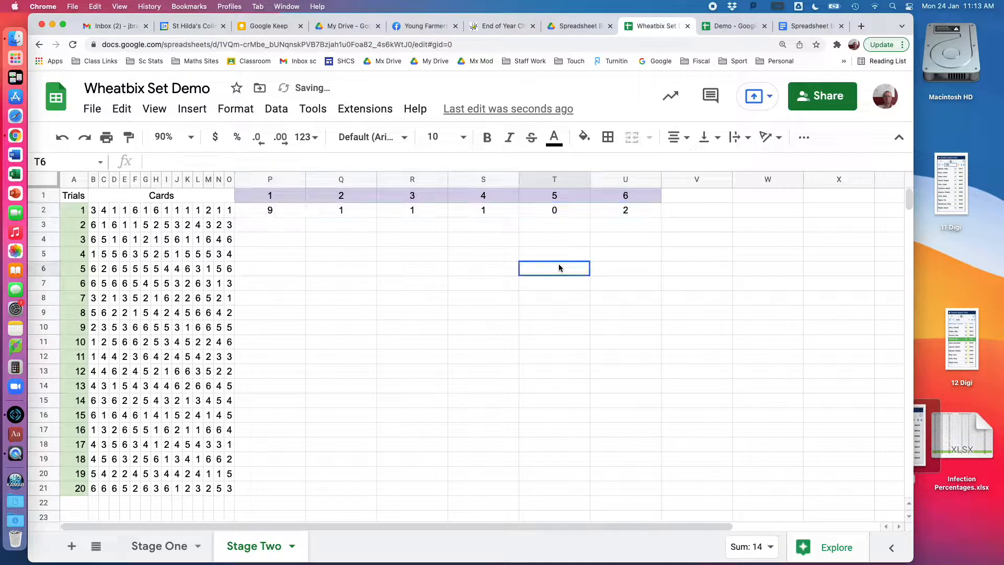
{"action": "left_click", "coordinate": [554, 211]}
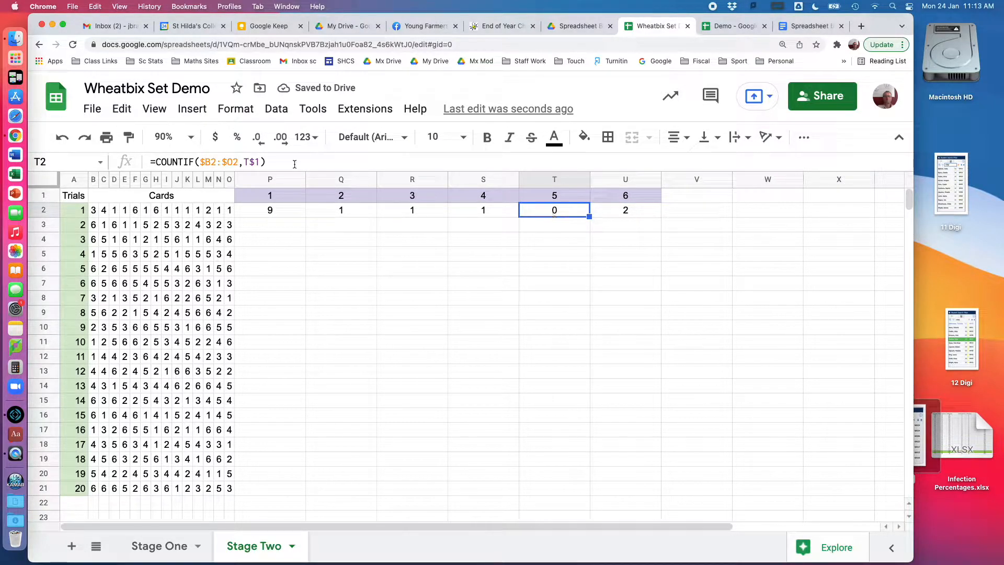
{"action": "left_click", "coordinate": [275, 164]}
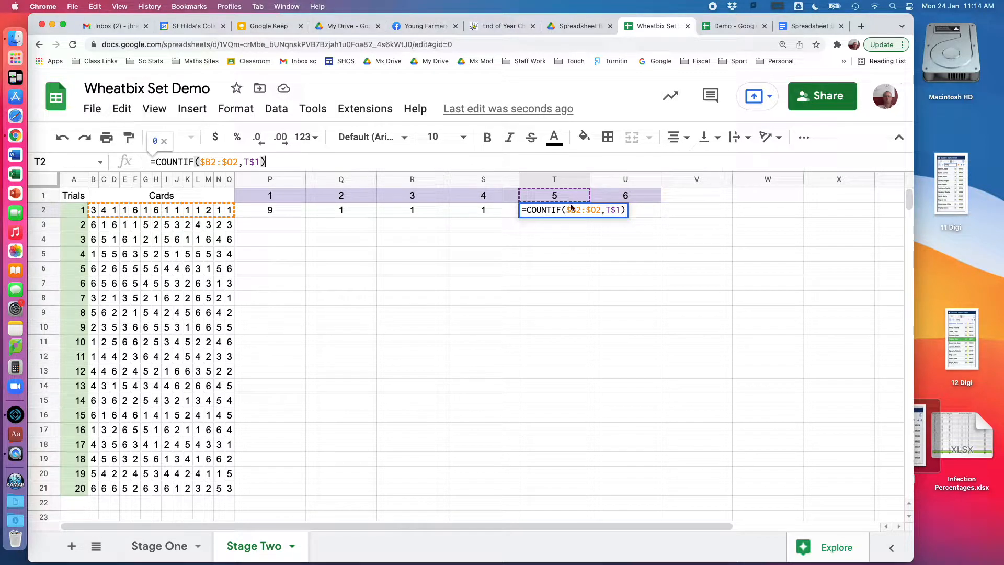
{"action": "key", "text": "Return"}
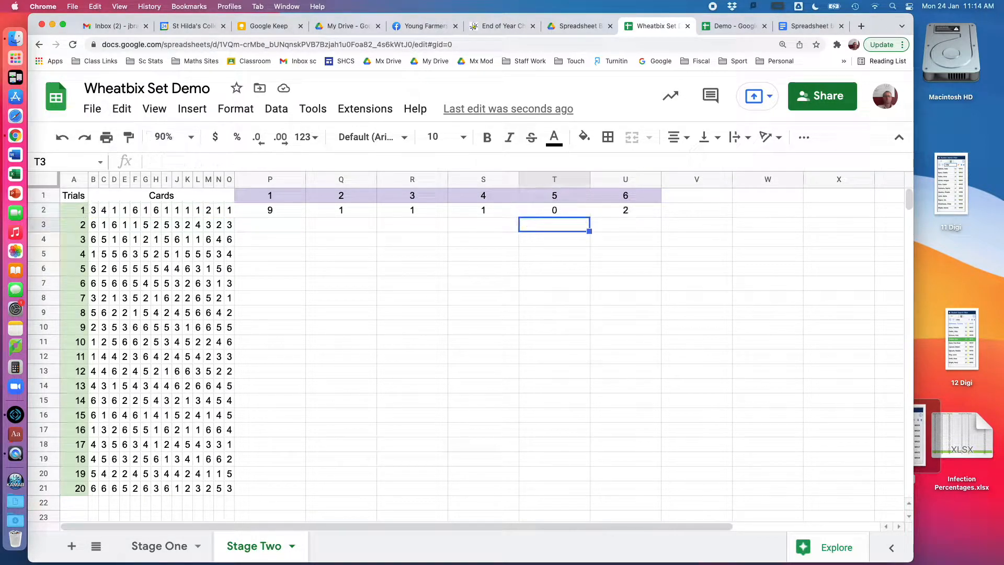
Fill the COUNTIF formulas of P2:U2 down through row 21 for all 20 trials.
{"action": "left_click", "coordinate": [281, 215]}
{"action": "left_click_drag", "start_coordinate": [281, 215], "coordinate": [652, 493]}
{"action": "left_click", "coordinate": [724, 486]}
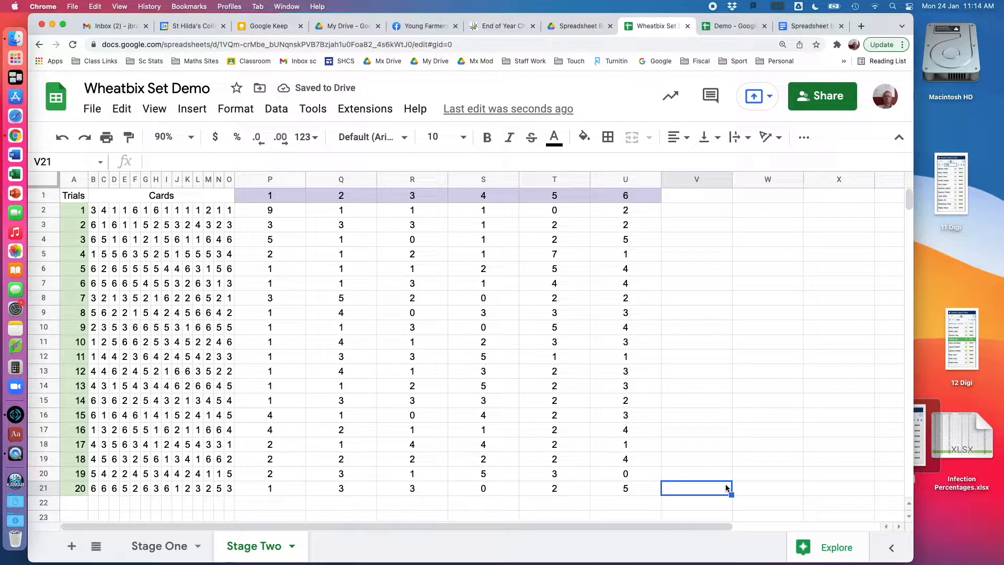
Check the cell references of the copied formula in U20, closing the Dictionary window that gets in the way.
{"action": "left_click", "coordinate": [629, 475]}
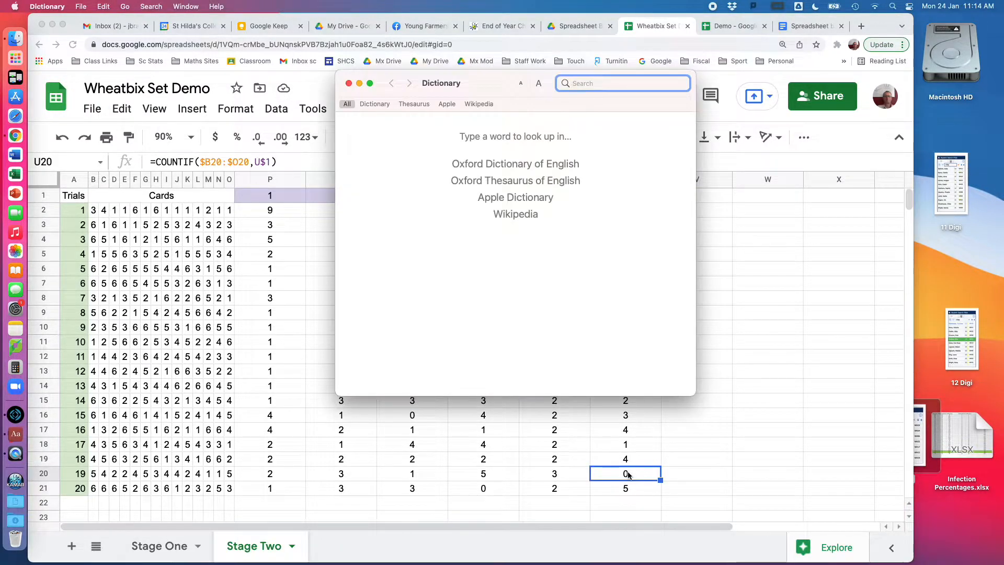
{"action": "left_click", "coordinate": [349, 83]}
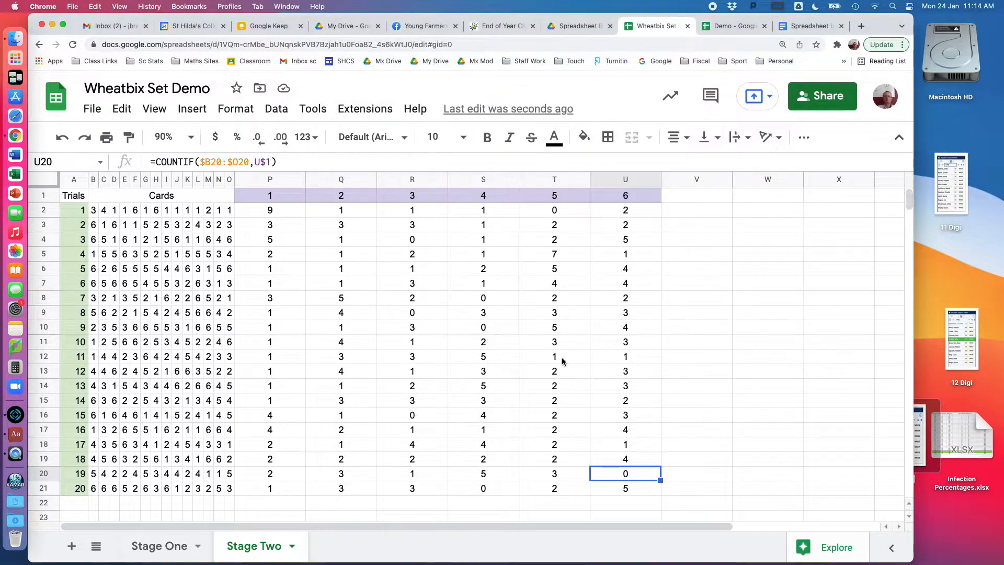
{"action": "left_click", "coordinate": [285, 163]}
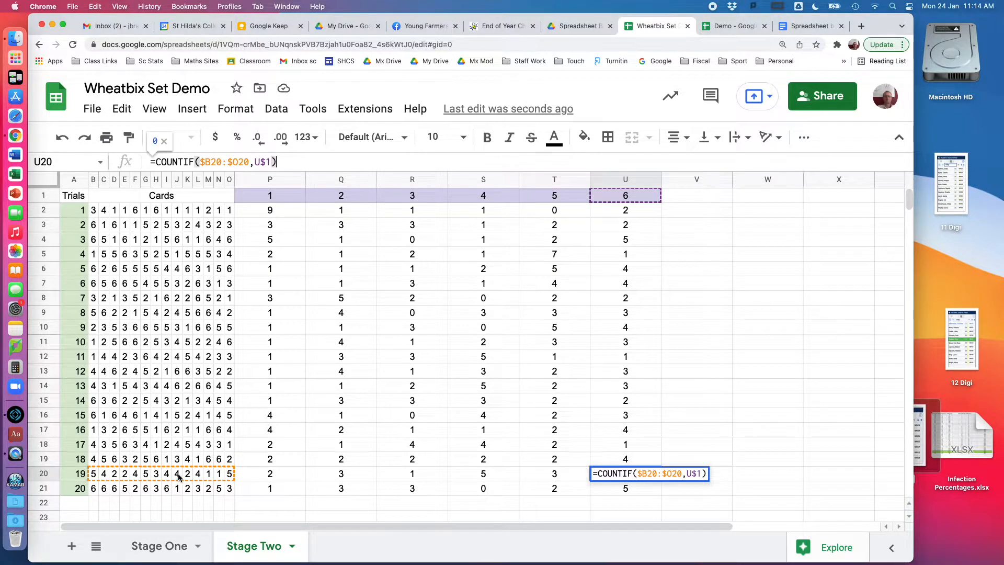
{"action": "key", "text": "Return"}
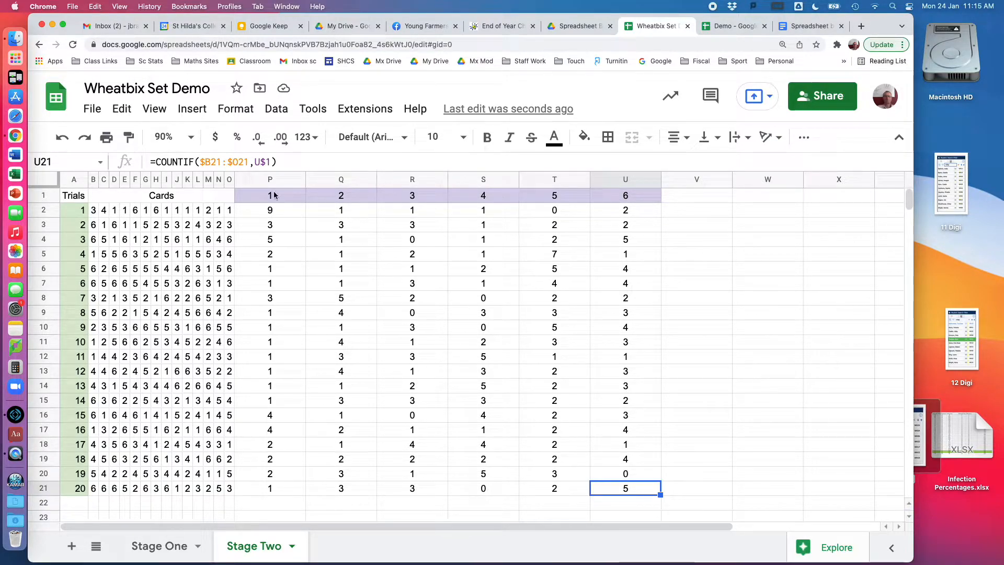
Start a conditional formatting rule and apply it to the range P2:U21.
{"action": "left_click", "coordinate": [236, 109]}
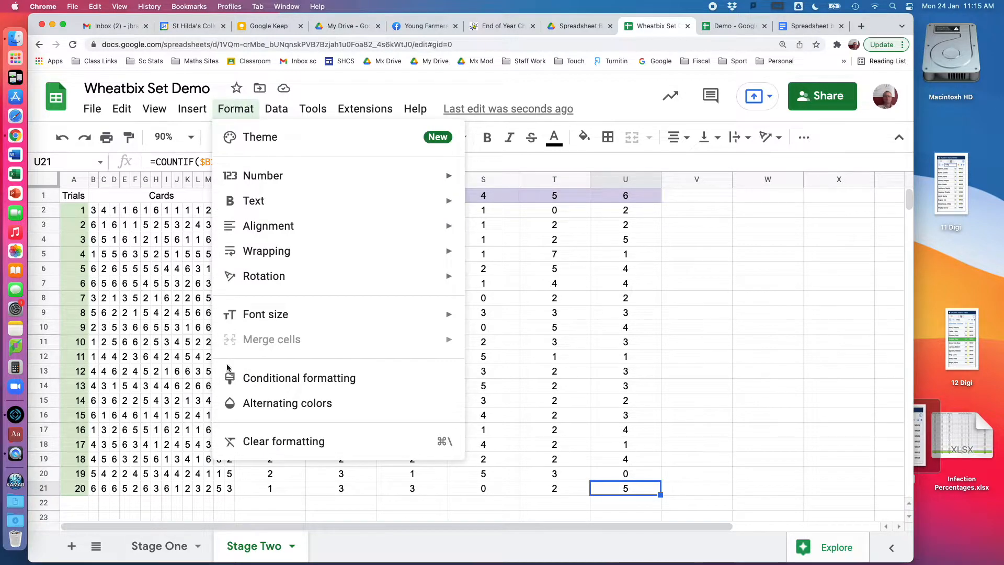
{"action": "left_click", "coordinate": [262, 385]}
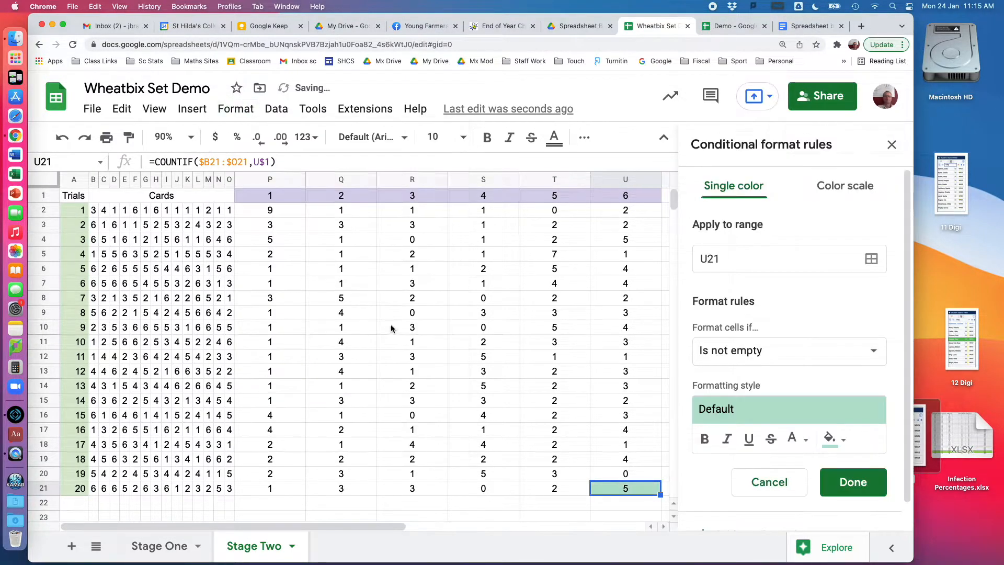
{"action": "left_click", "coordinate": [870, 261]}
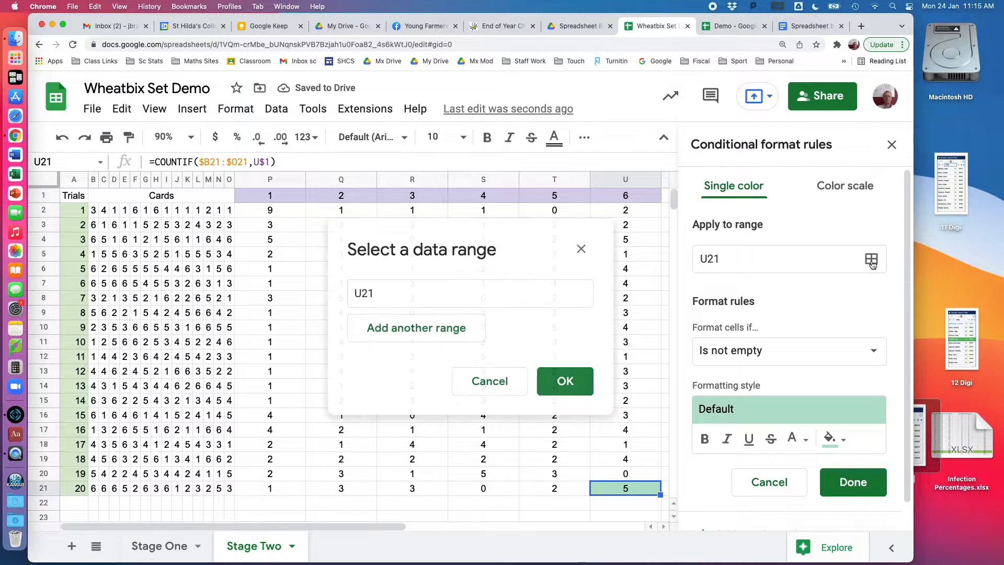
{"action": "left_click", "coordinate": [281, 210]}
{"action": "left_click_drag", "start_coordinate": [281, 211], "coordinate": [610, 488]}
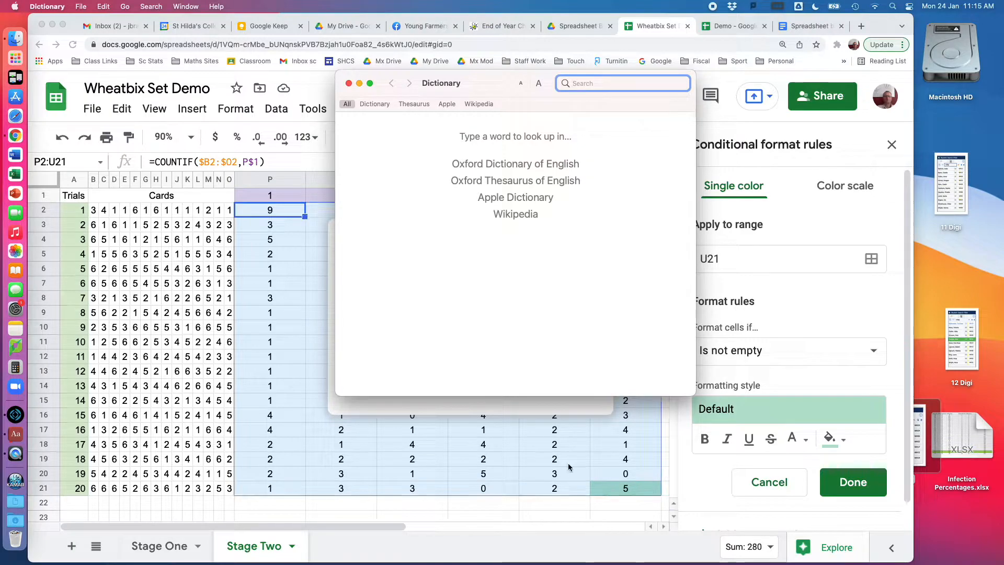
{"action": "left_click", "coordinate": [350, 83]}
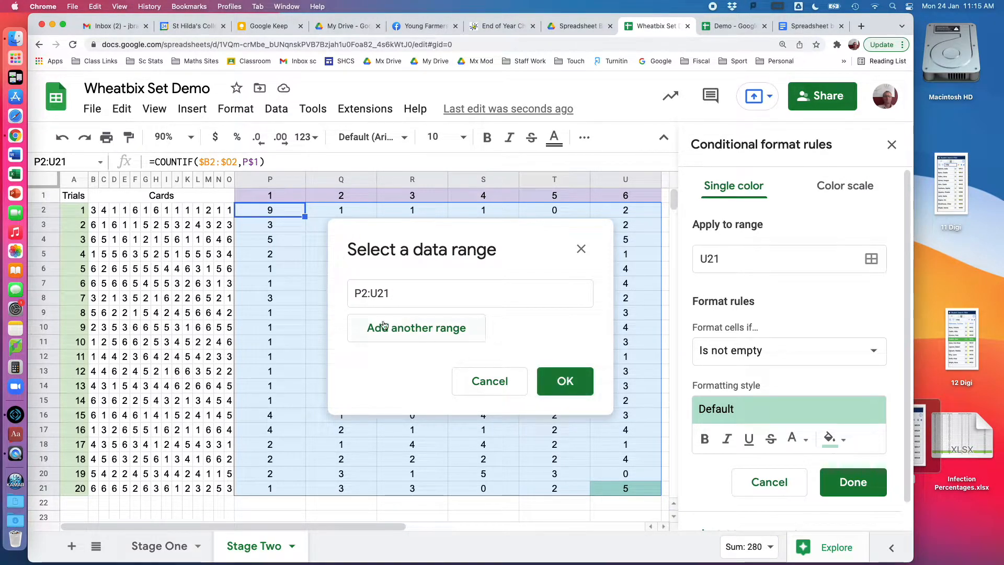
{"action": "left_click", "coordinate": [565, 386]}
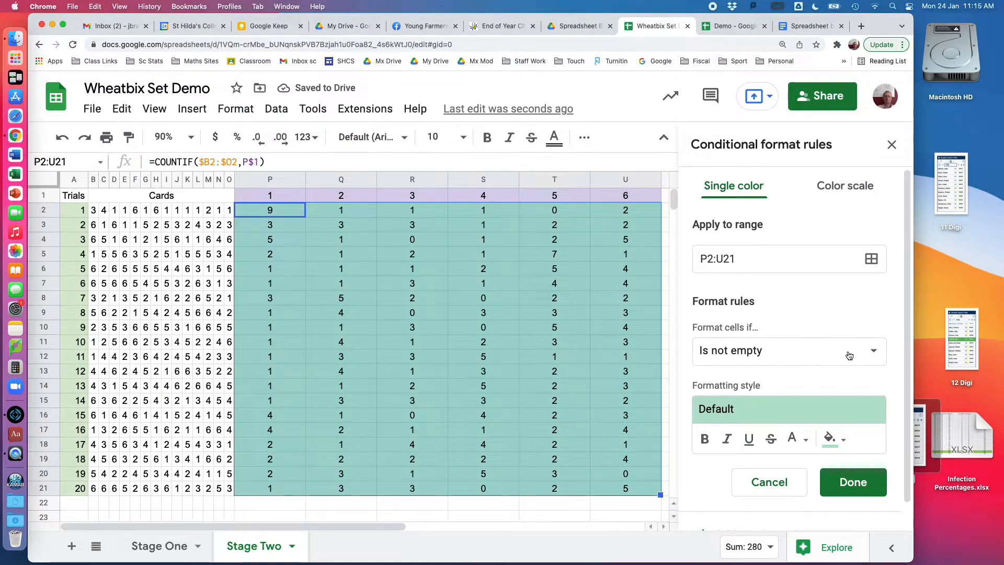
Set the rule's condition to Text contains with the value 0.
{"action": "left_click", "coordinate": [873, 352]}
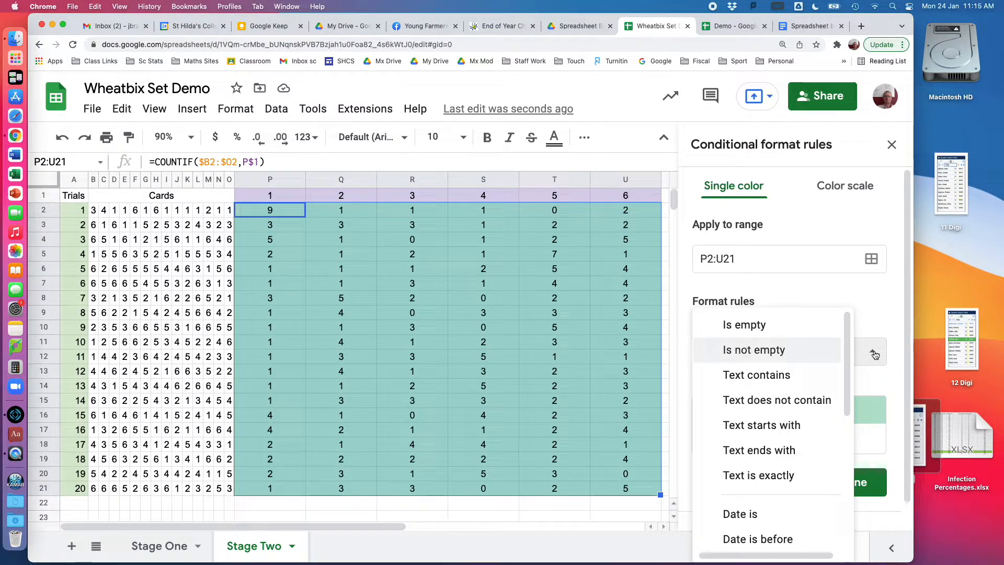
{"action": "left_click", "coordinate": [805, 374]}
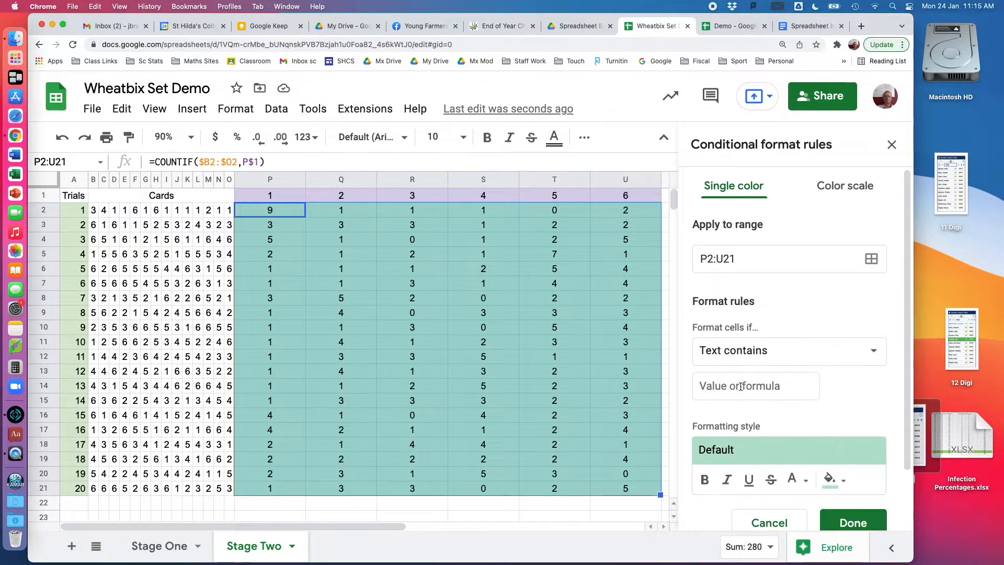
{"action": "left_click", "coordinate": [720, 388]}
{"action": "type", "text": "0"}
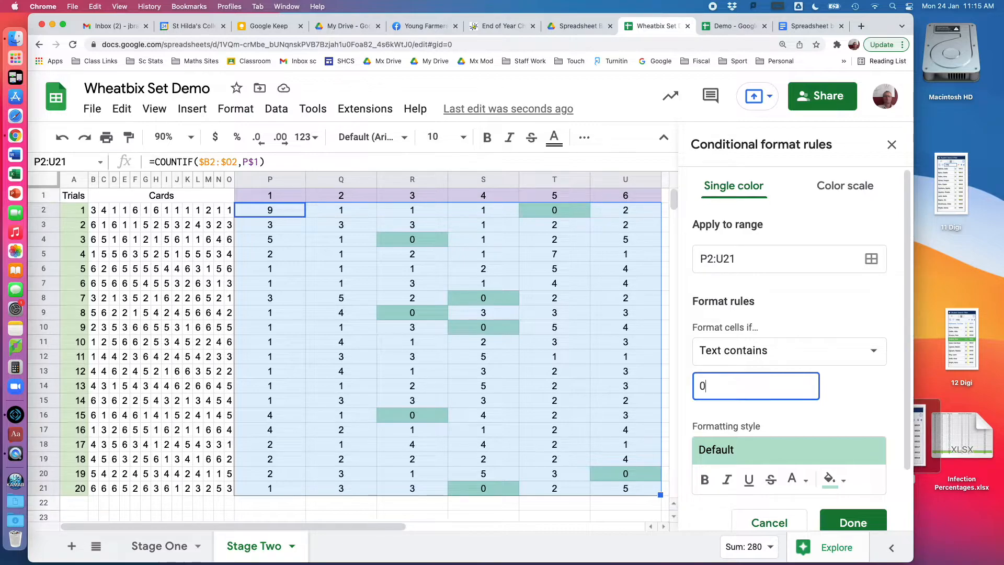
Format the matching cells with bold text and a red fill, then save the rule and close the rules pane.
{"action": "left_click", "coordinate": [703, 483]}
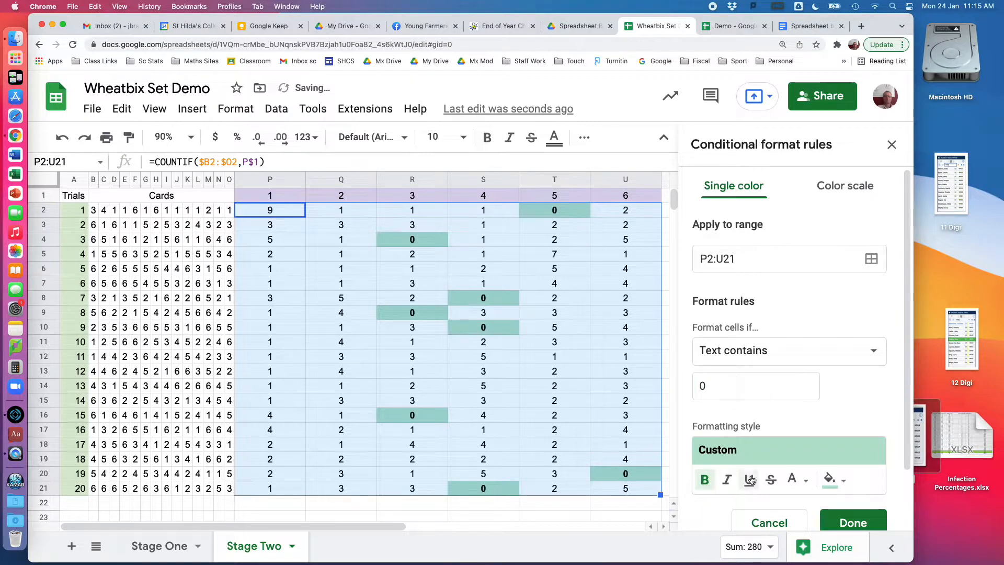
{"action": "left_click", "coordinate": [843, 481]}
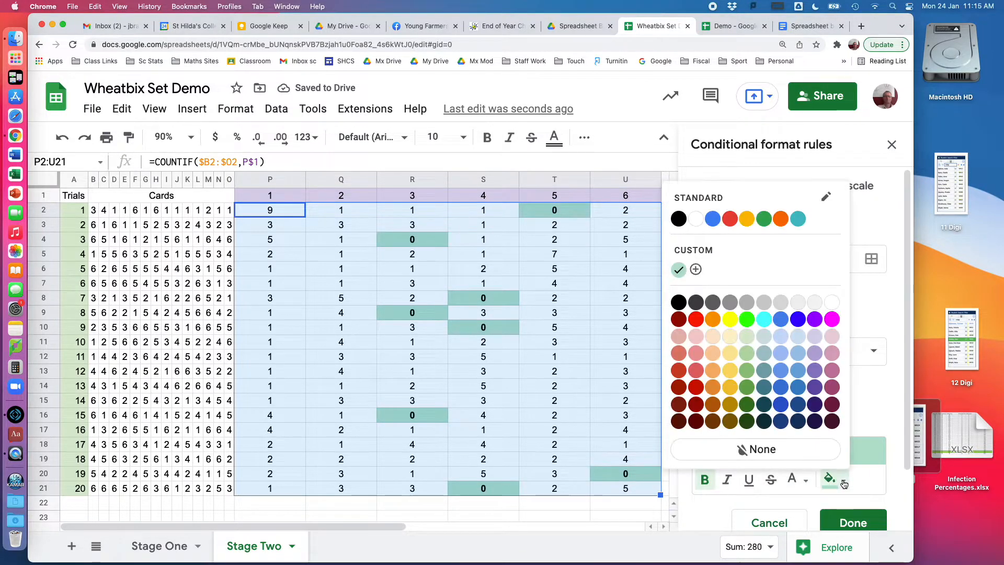
{"action": "left_click", "coordinate": [695, 320]}
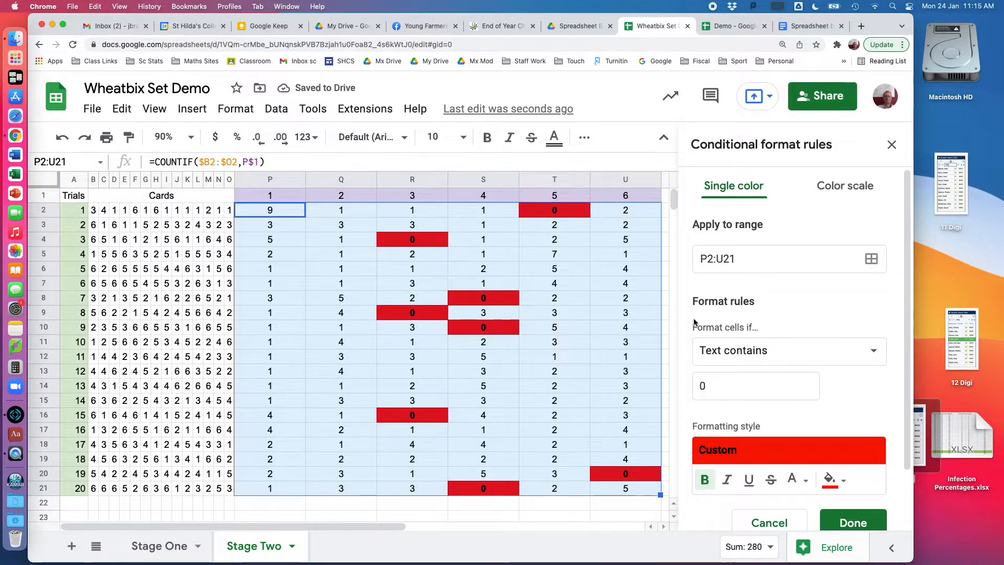
{"action": "left_click", "coordinate": [841, 522]}
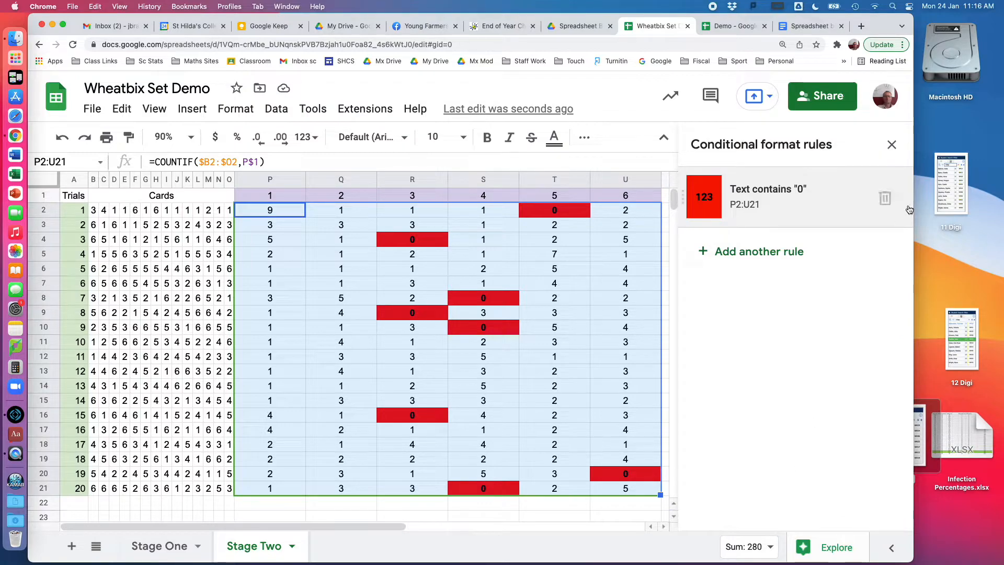
{"action": "left_click", "coordinate": [891, 146]}
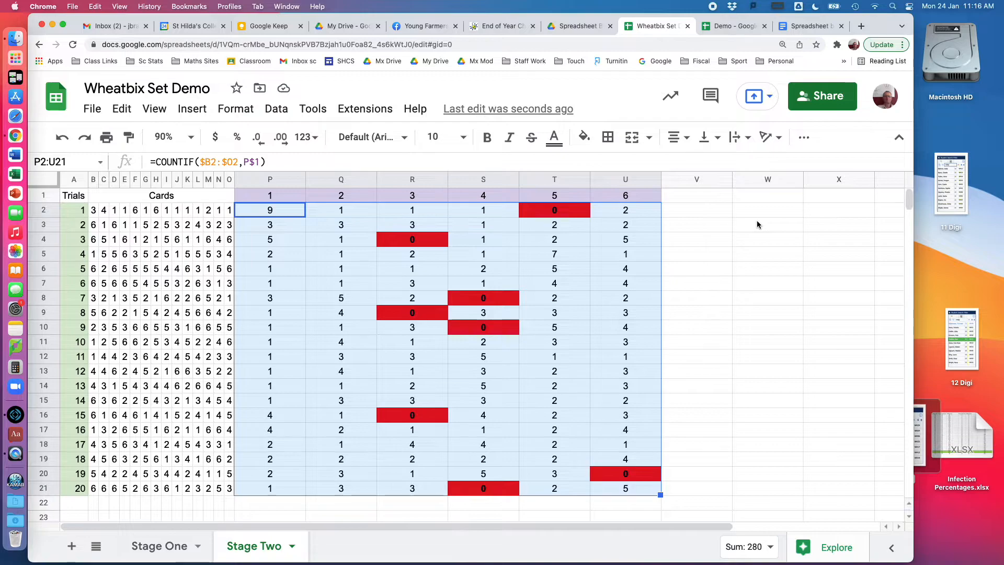
Enter the column header "Full Set?" in cell V1, beside the card number counts.
{"action": "left_click", "coordinate": [685, 196]}
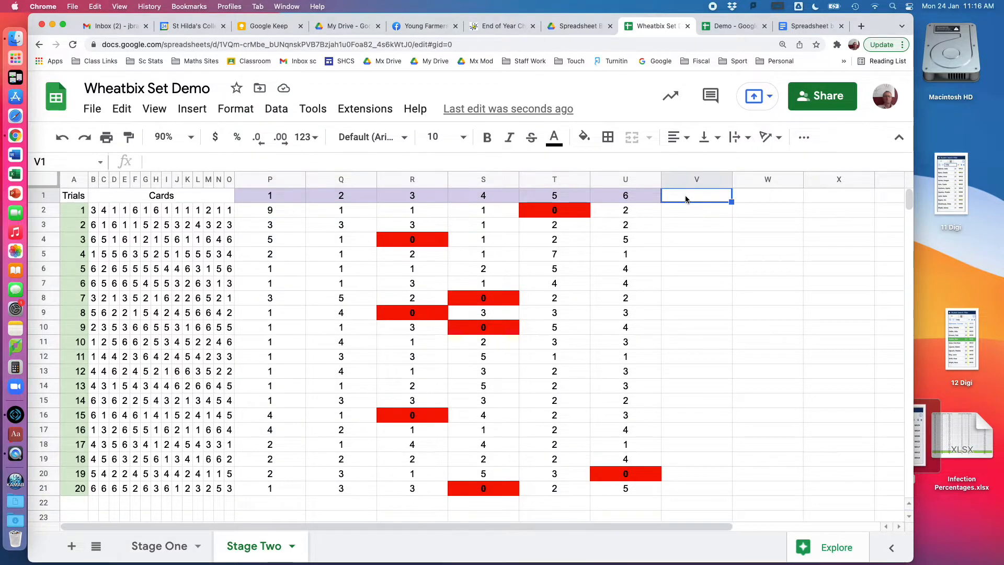
{"action": "type", "text": "Fu"}
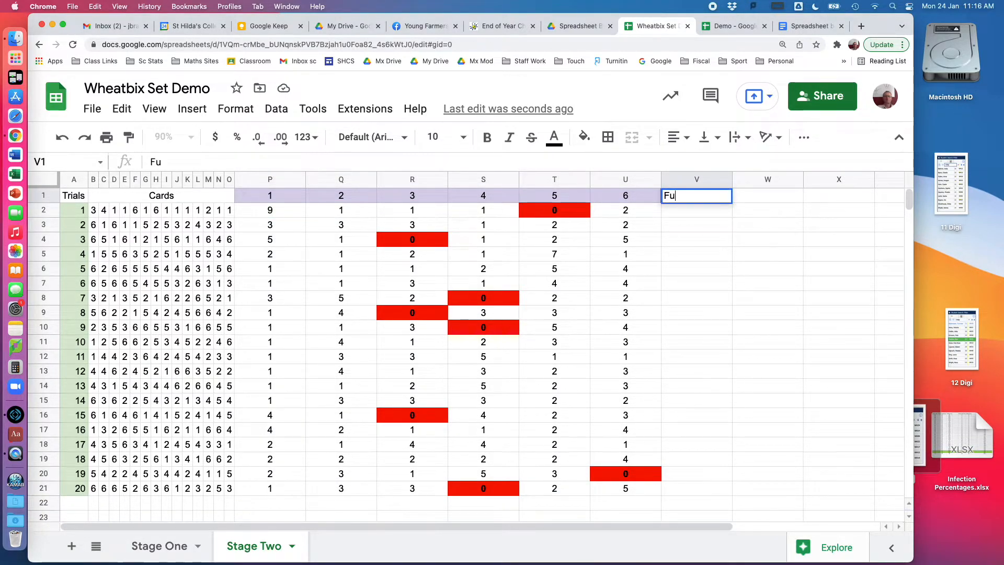
{"action": "type", "text": "ll Set"}
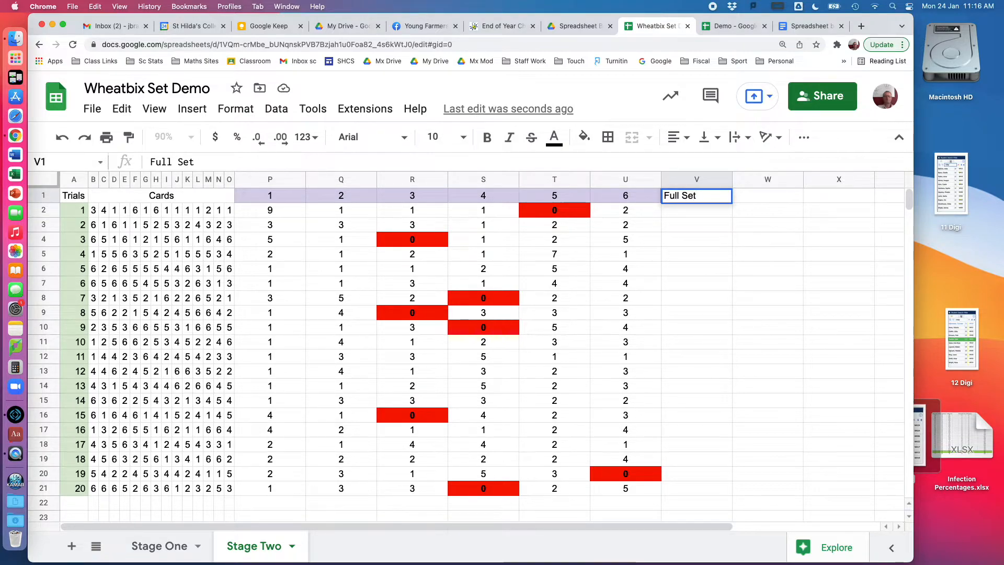
{"action": "type", "text": "y?"}
{"action": "key", "text": "Return"}
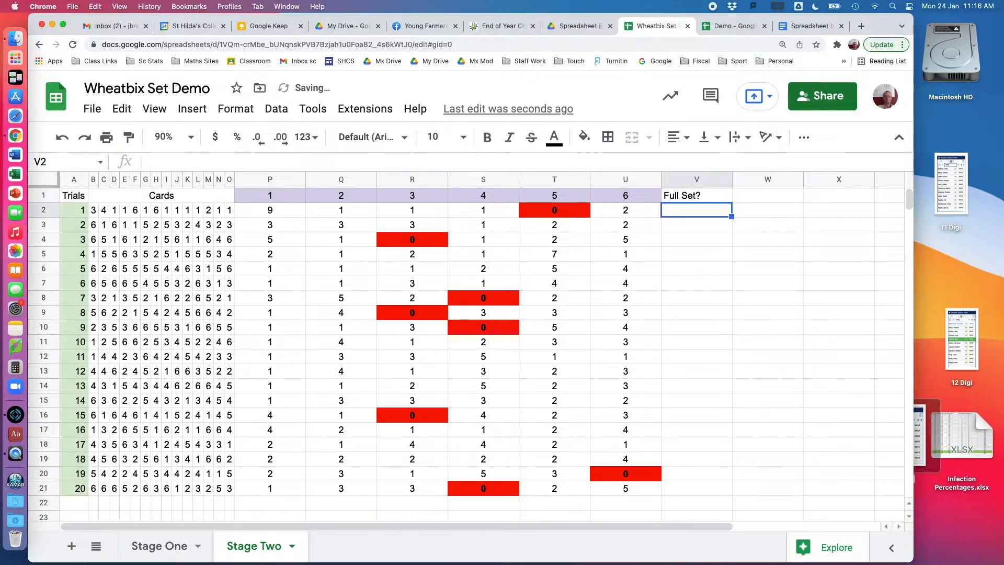
Enter No in V2 for trial 1 and Yes in V3 for trial 2.
{"action": "type", "text": "No"}
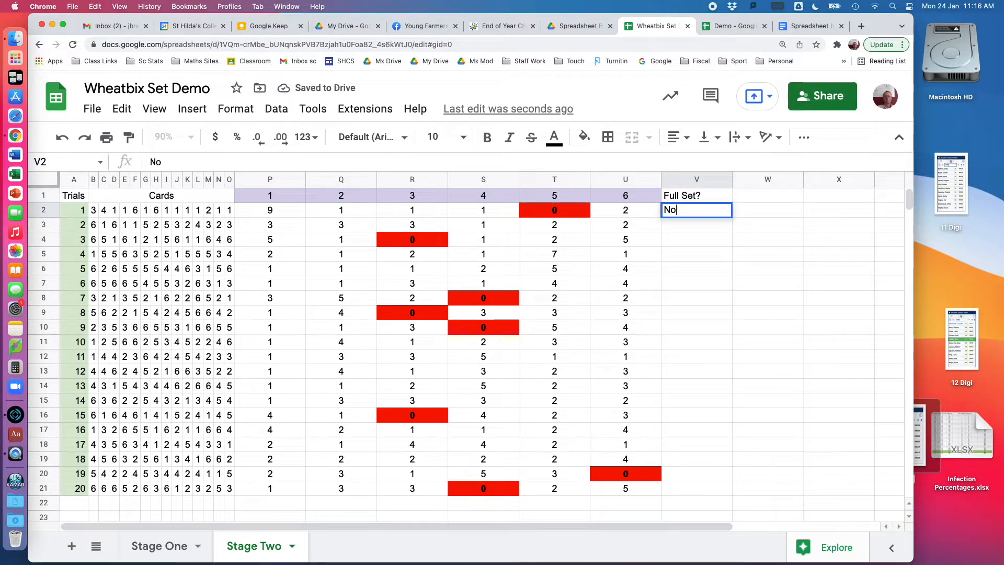
{"action": "key", "text": "Return"}
{"action": "type", "text": "Yes"}
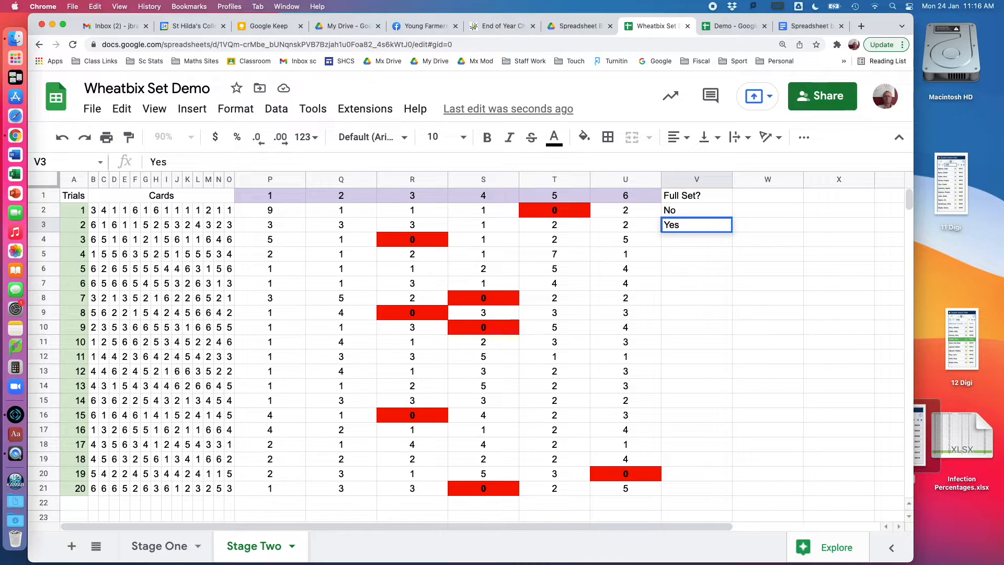
{"action": "key", "text": "Return"}
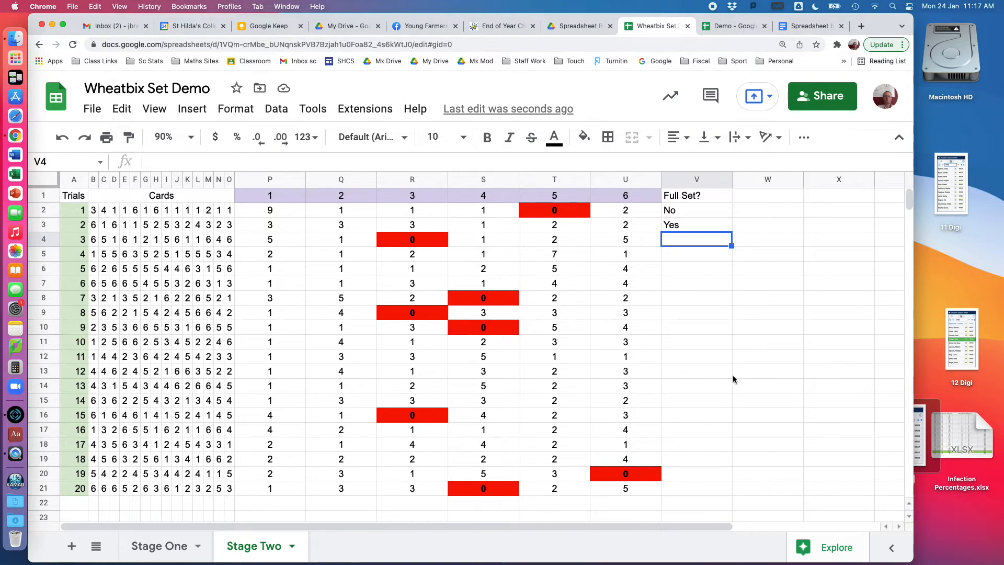
Calculate the percentage with =8/20*100 in the spare cell W18 and clear the cell again.
{"action": "left_click", "coordinate": [765, 443]}
{"action": "type", "text": "="}
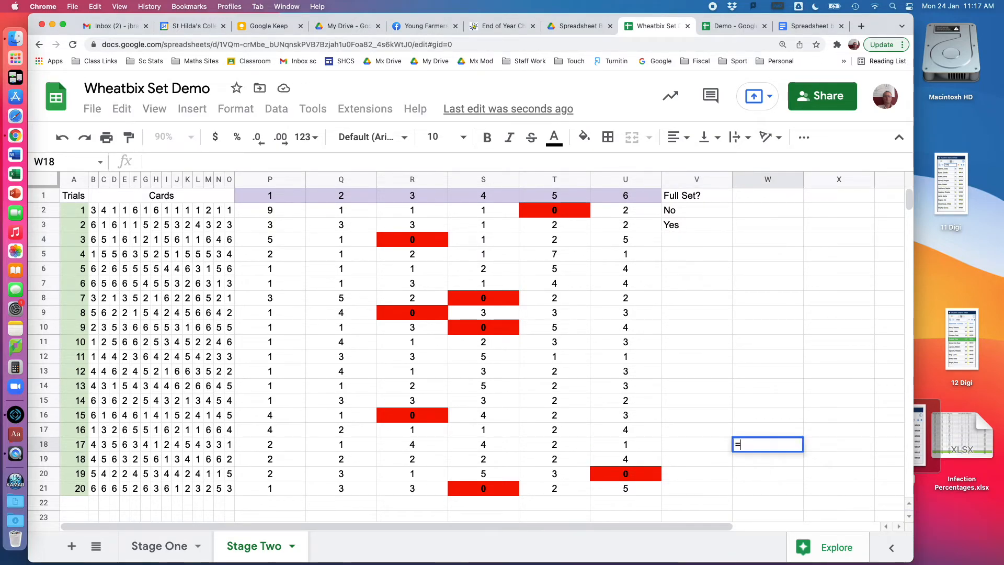
{"action": "type", "text": "8/"}
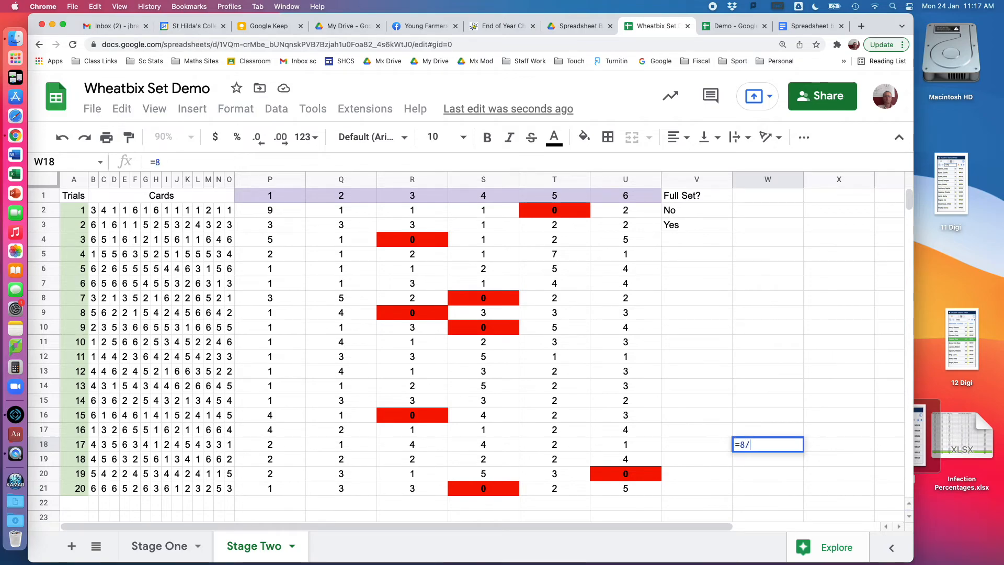
{"action": "type", "text": "20*100"}
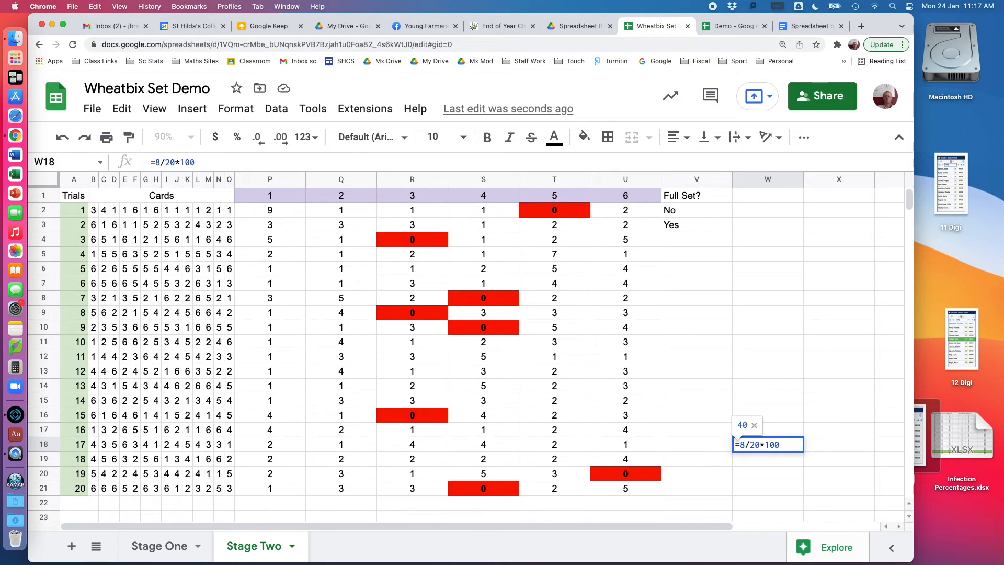
{"action": "key", "text": "Return"}
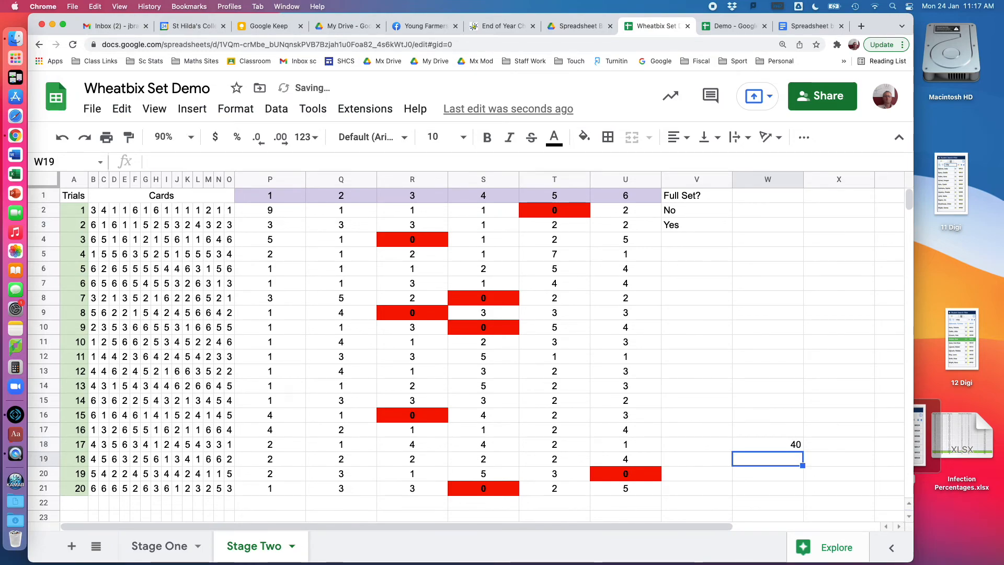
{"action": "left_click", "coordinate": [788, 450]}
{"action": "key", "text": "Delete"}
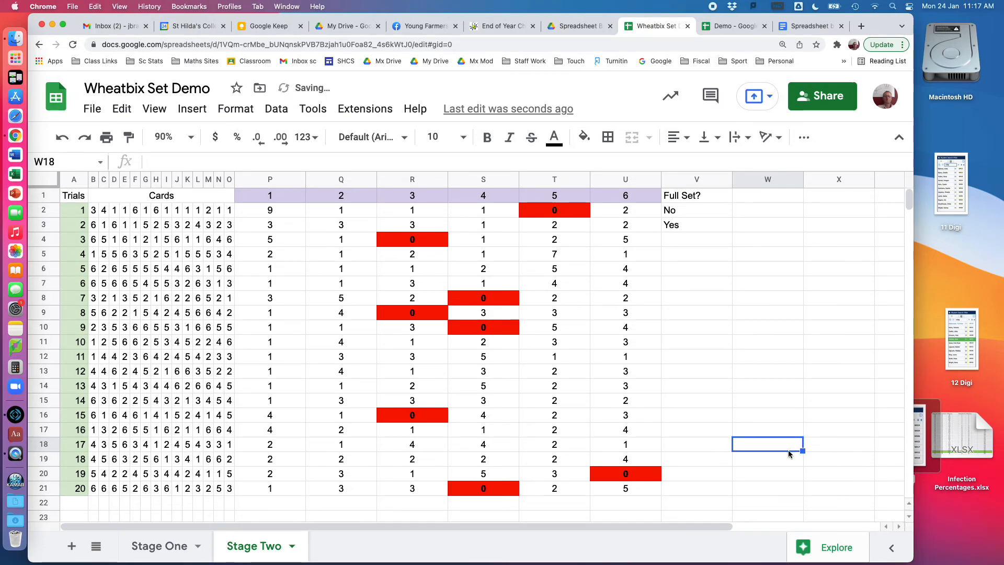